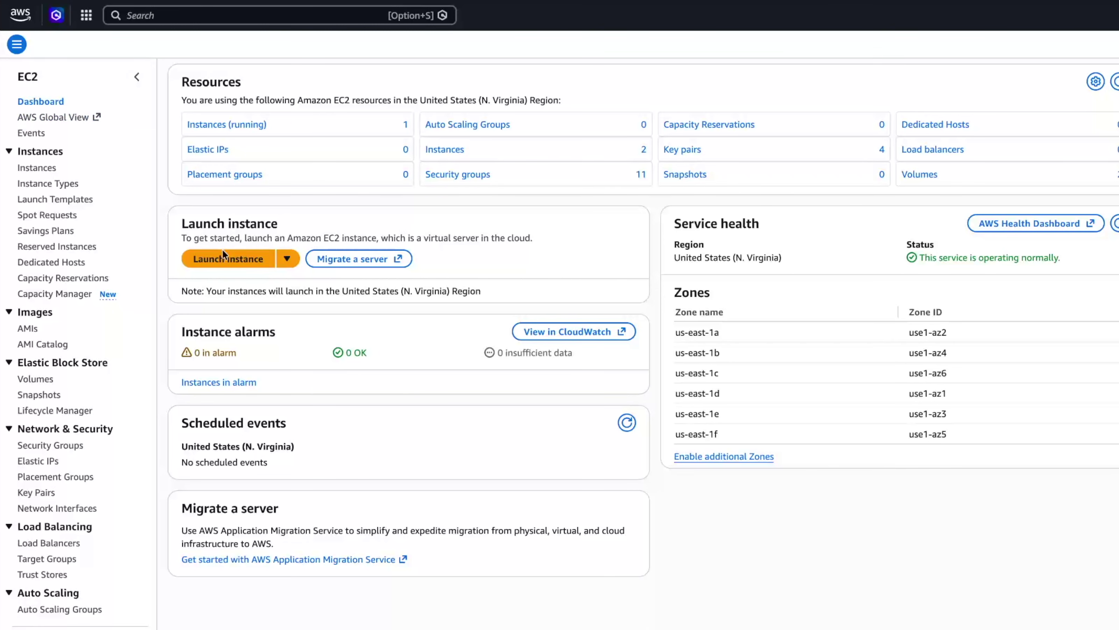
# Start launching a new EC2 instance and name it "My Web Server".
pyautogui.click(240, 260)
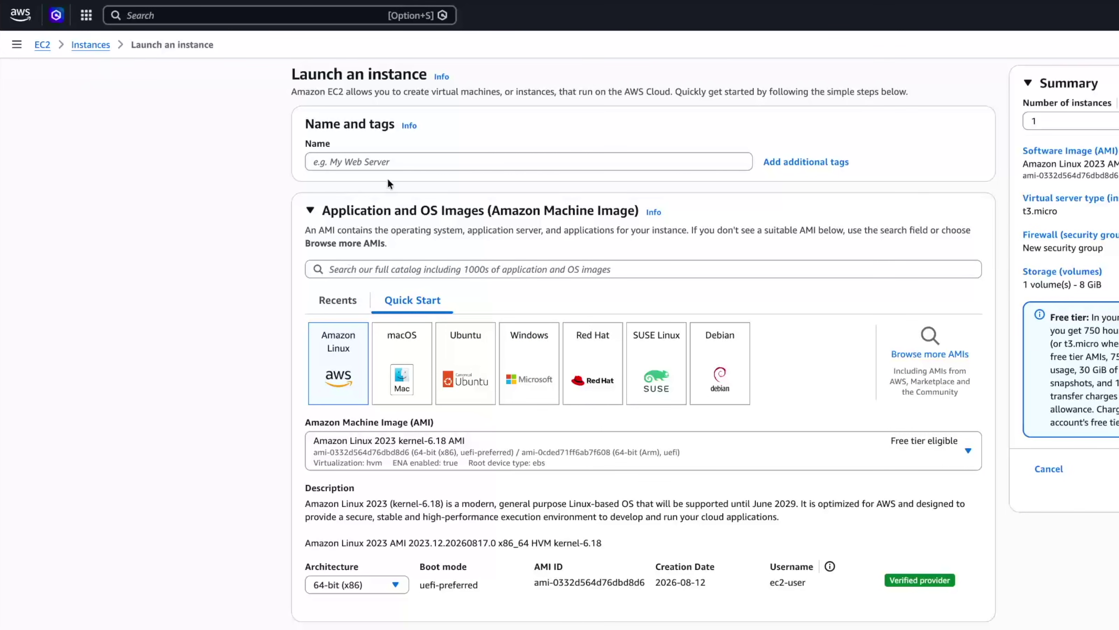
pyautogui.click(380, 162)
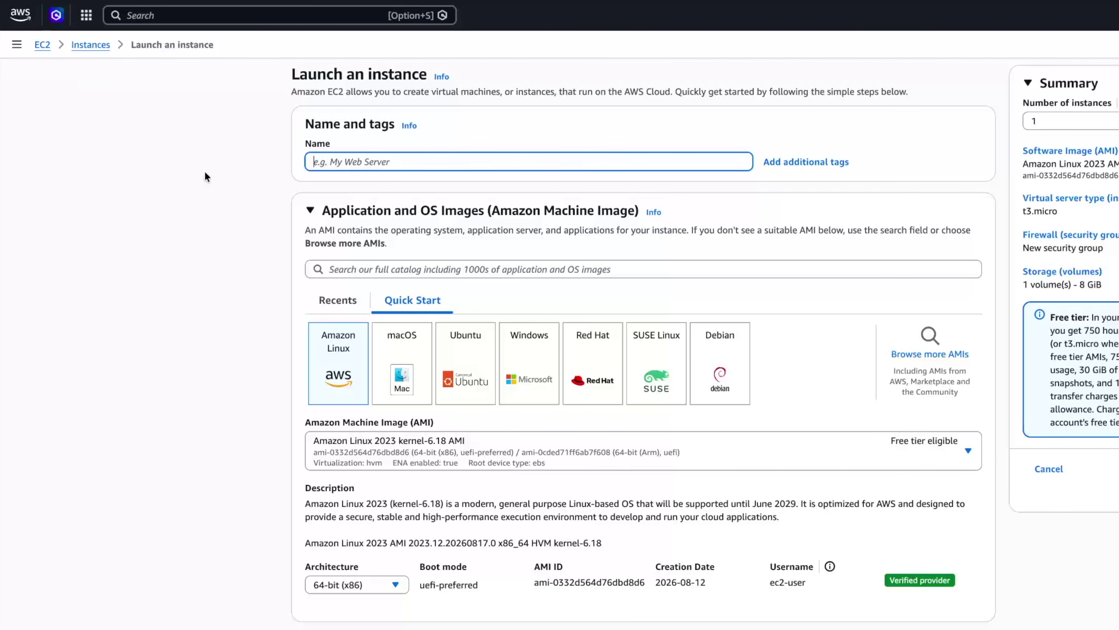
pyautogui.write('My Web Server')
# Set the instance's key pair option to "Proceed without a key pair (Not recommended)".
pyautogui.scroll(-3, 344, 360)
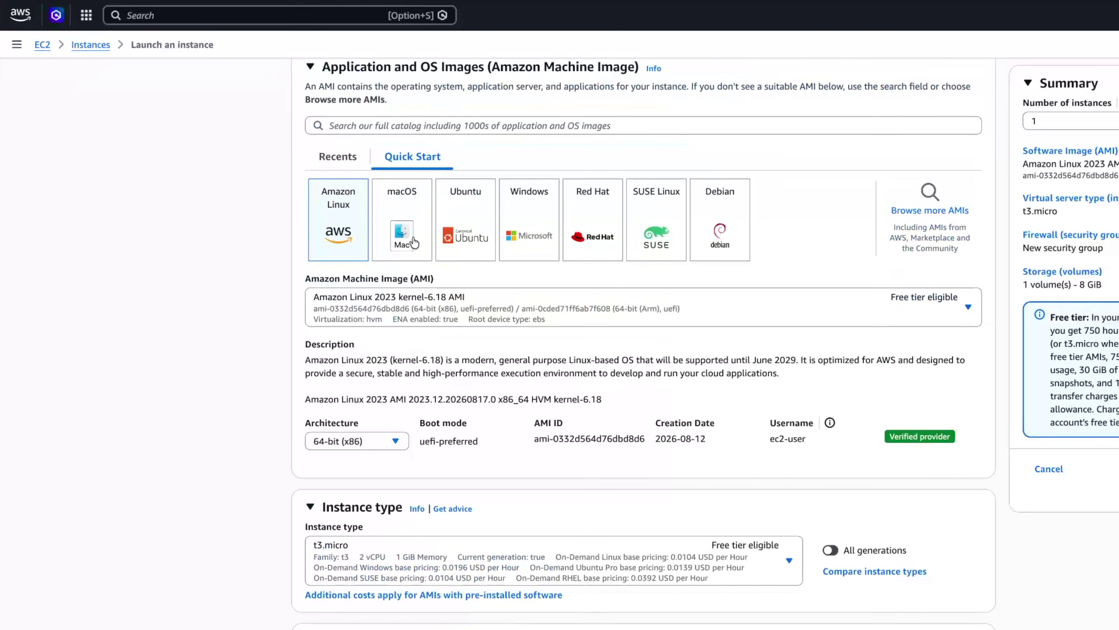
pyautogui.scroll(-7, 486, 504)
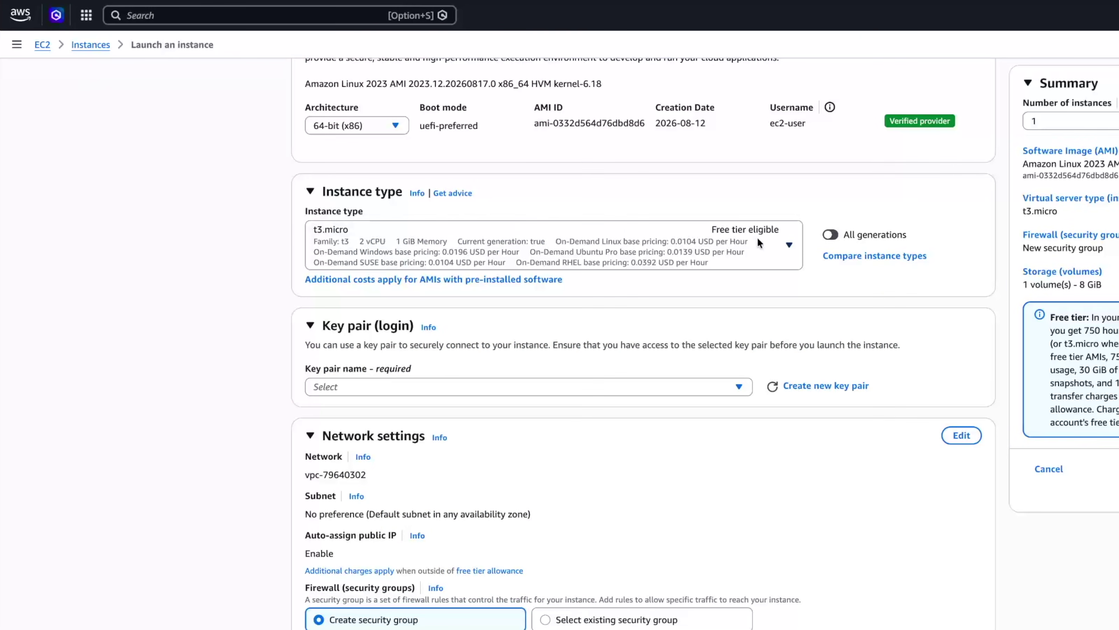
pyautogui.scroll(-3, 301, 375)
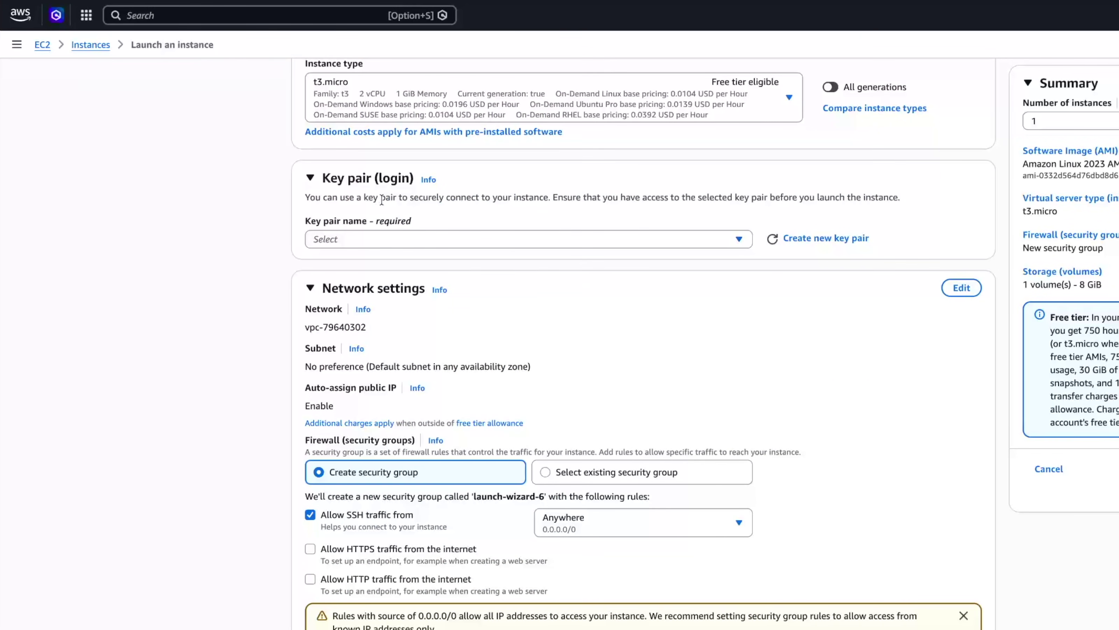
pyautogui.click(593, 239)
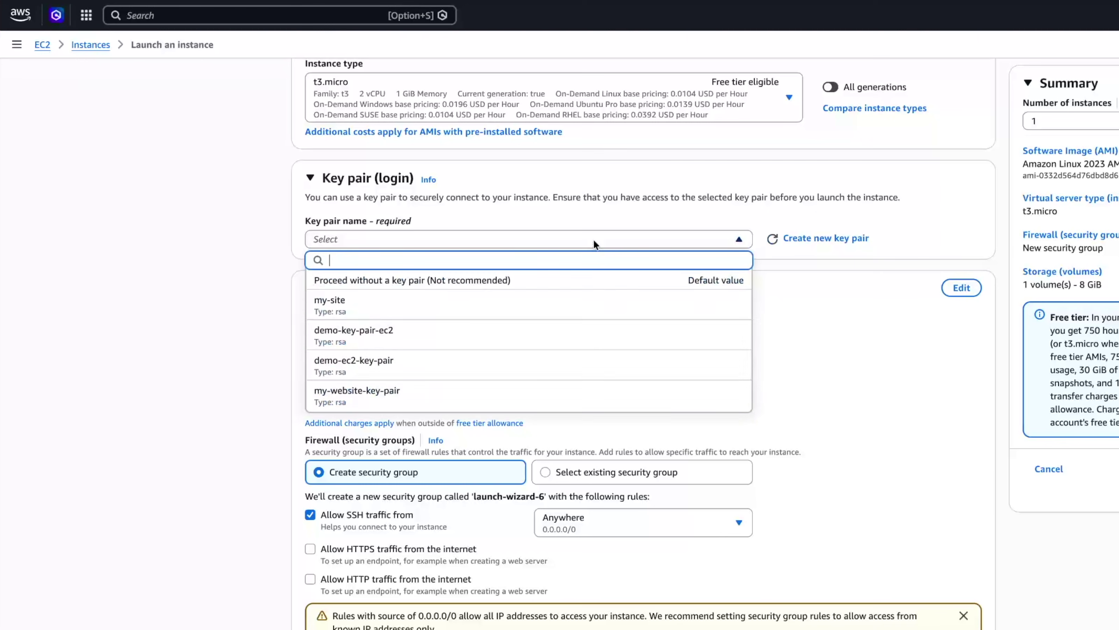
pyautogui.click(385, 279)
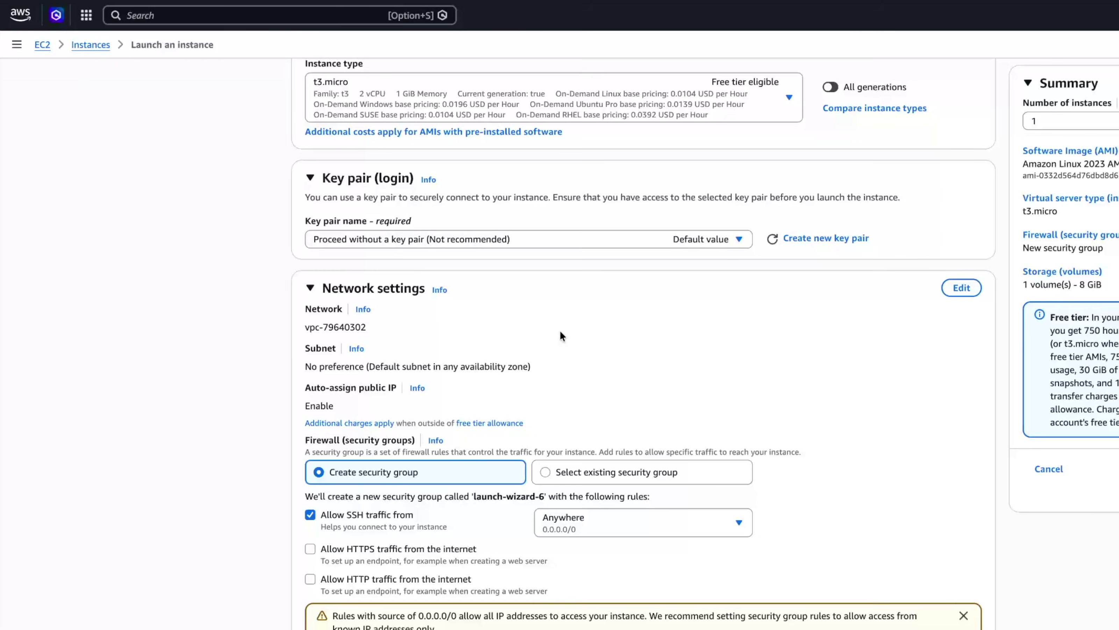
# Enter bash user data that installs, enables and starts httpd and writes /var/www/html/index.html with heading "Hello from EC2" and "This server was created for our AWS CLI demo.".
pyautogui.scroll(-2, 560, 331)
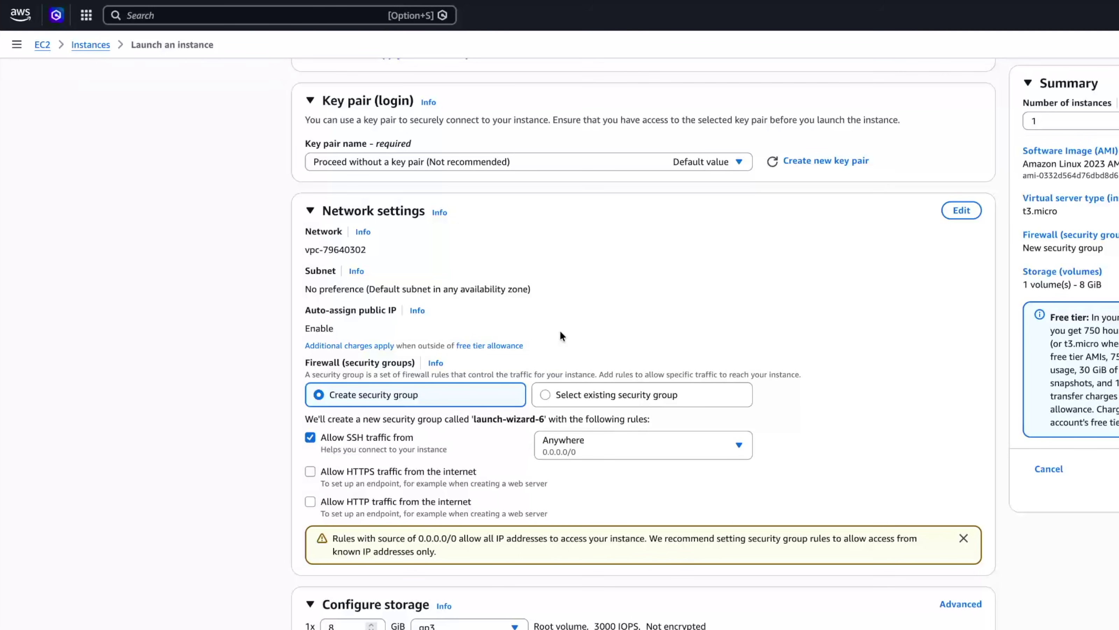
pyautogui.scroll(-3, 559, 334)
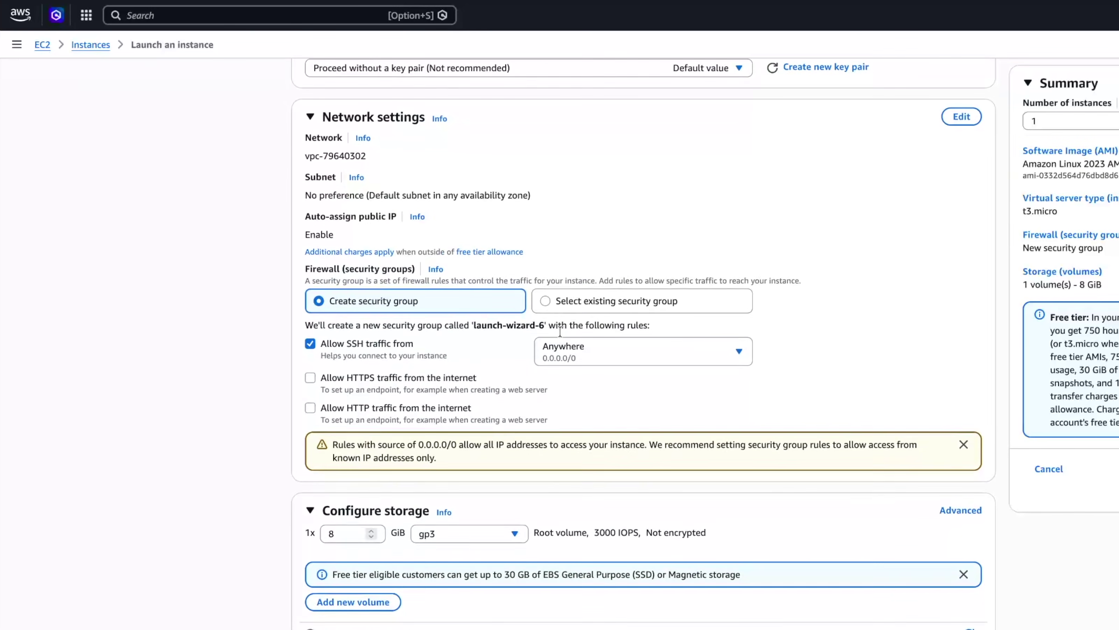
pyautogui.scroll(1, 560, 330)
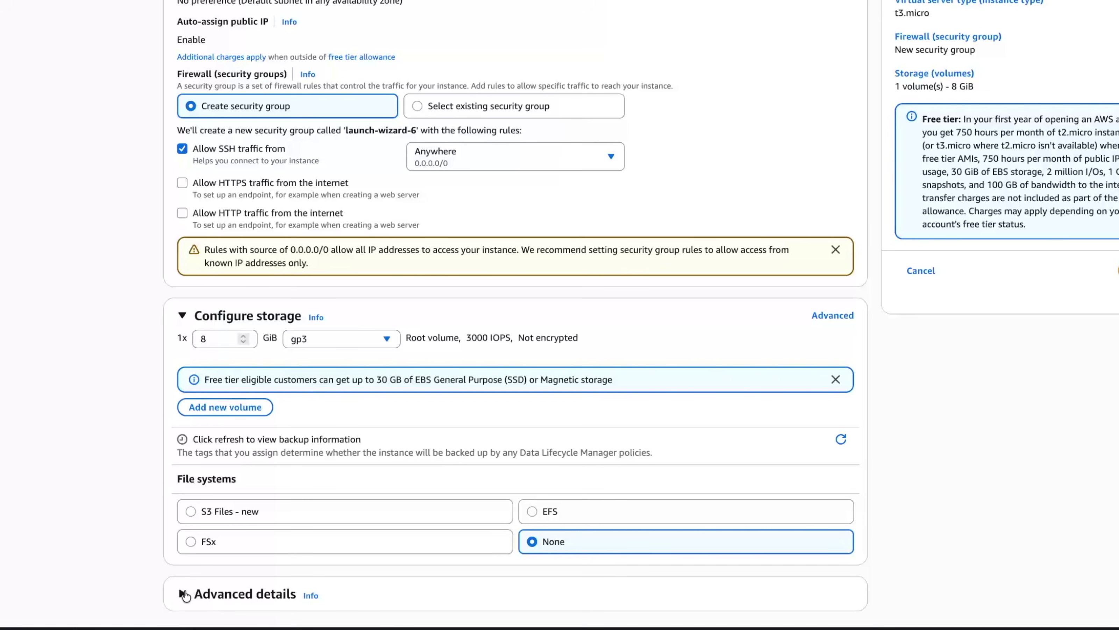
pyautogui.click(183, 593)
pyautogui.scroll(-3, 293, 291)
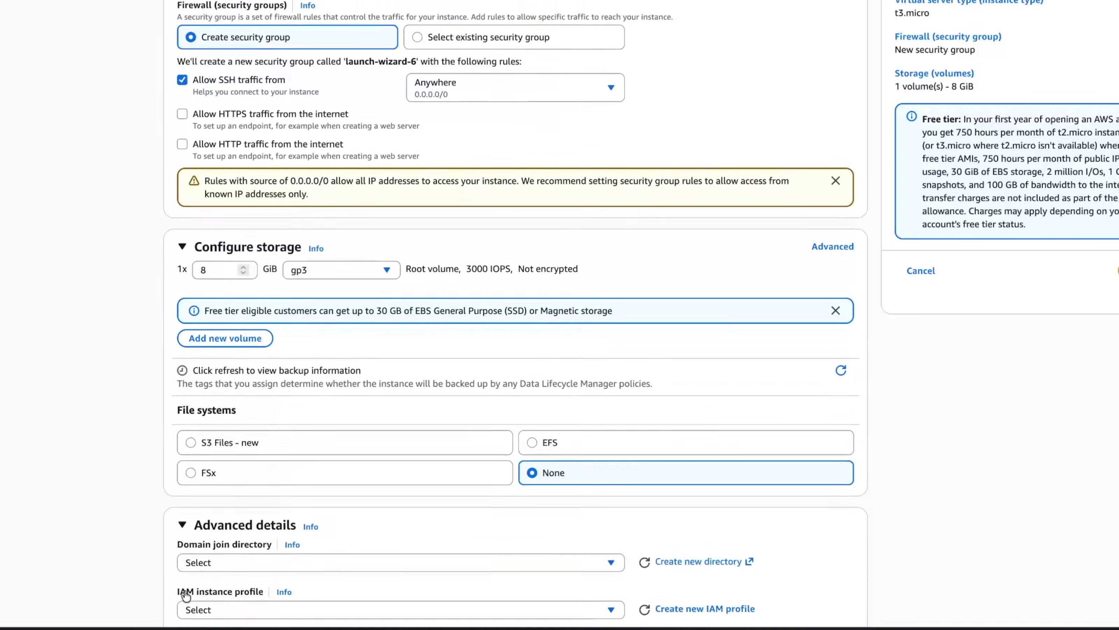
pyautogui.scroll(-8, 260, 414)
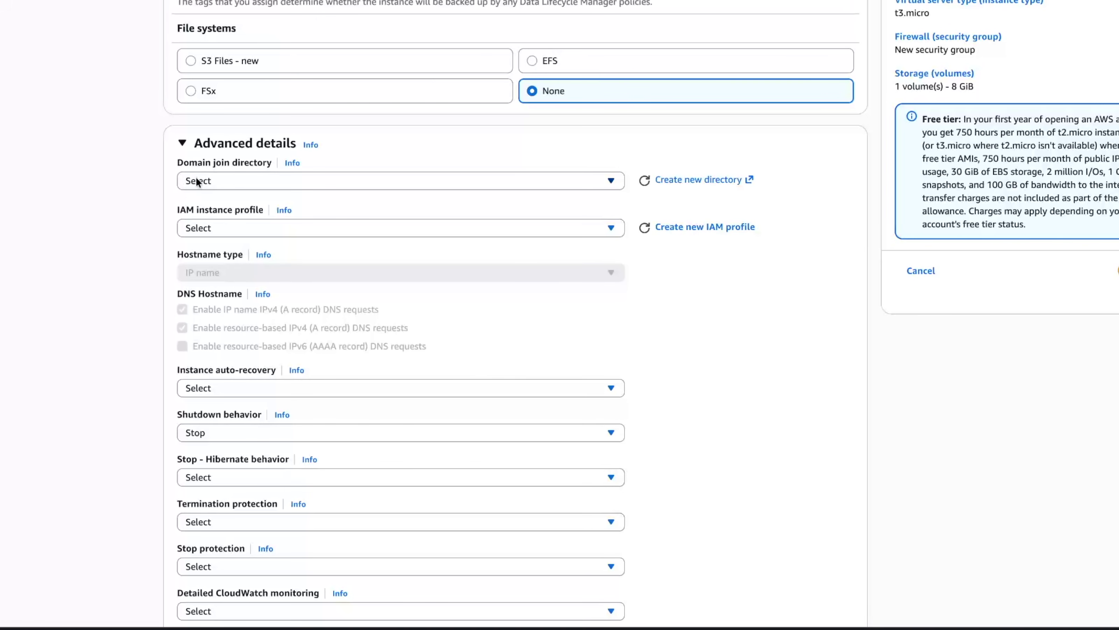
pyautogui.scroll(-10, 232, 315)
pyautogui.scroll(-15, 233, 315)
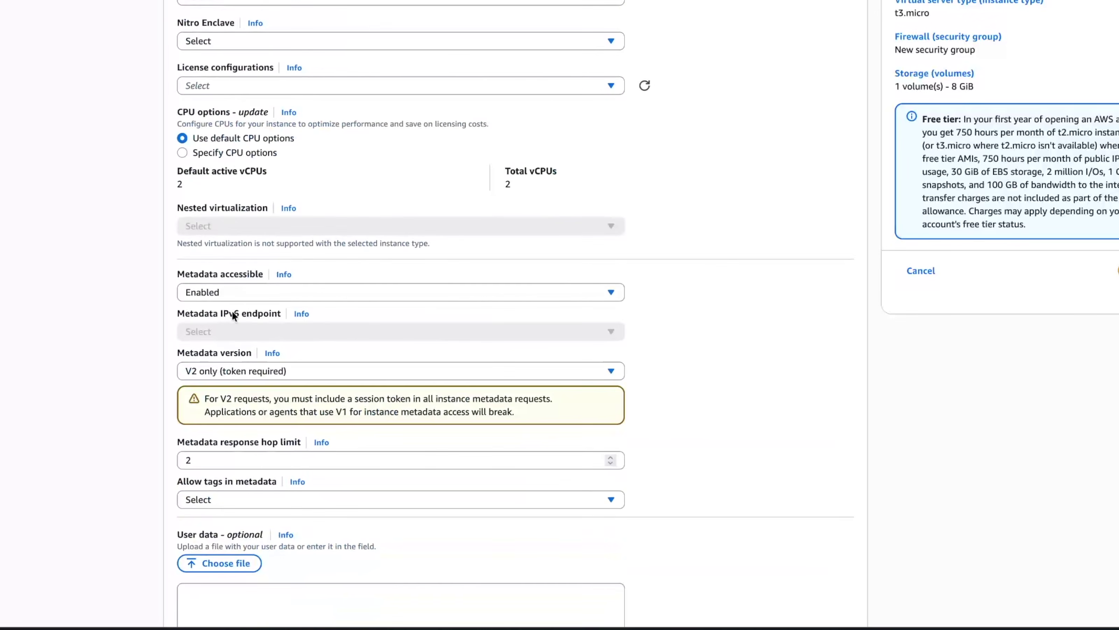
pyautogui.scroll(-5, 232, 310)
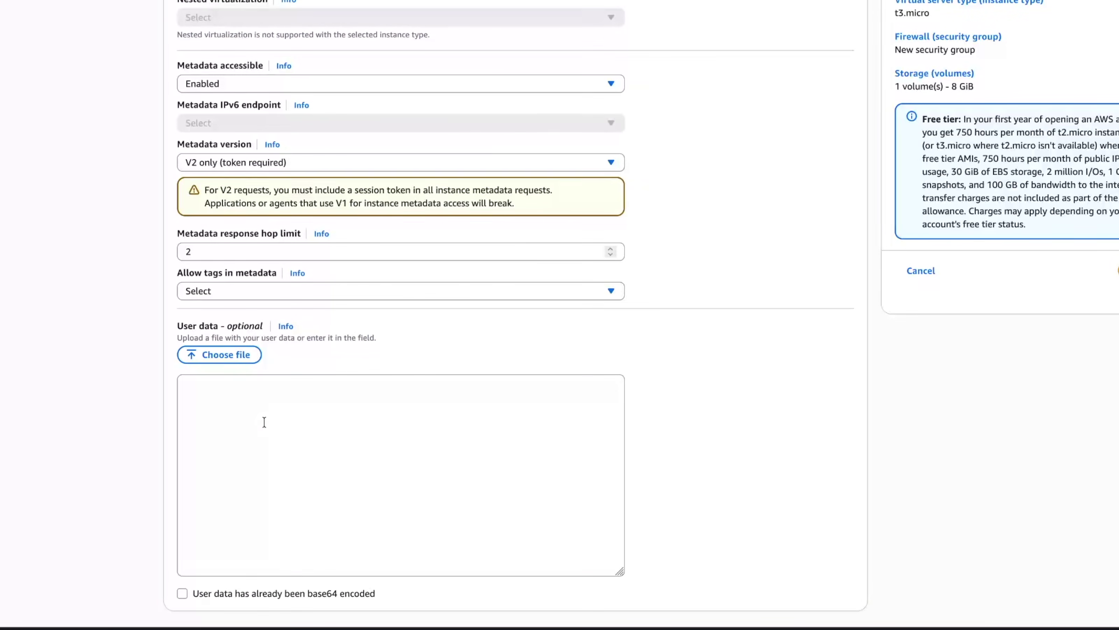
pyautogui.click(283, 411)
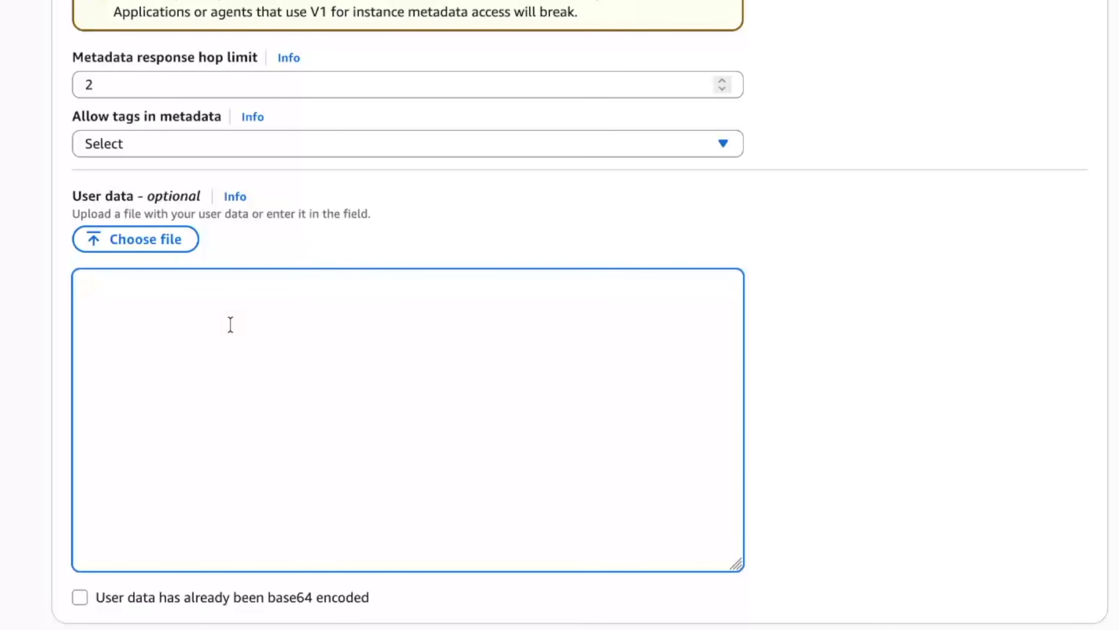
pyautogui.write("#!/bin/bash dnf install -y httpd systemctl enable httpd systemctl start httpd  cat > /var/www/html/index.html <<'EOF' <h1>Hello from EC2</h1> <p>This server was created for our AWS CLI demo.</p> EOF")
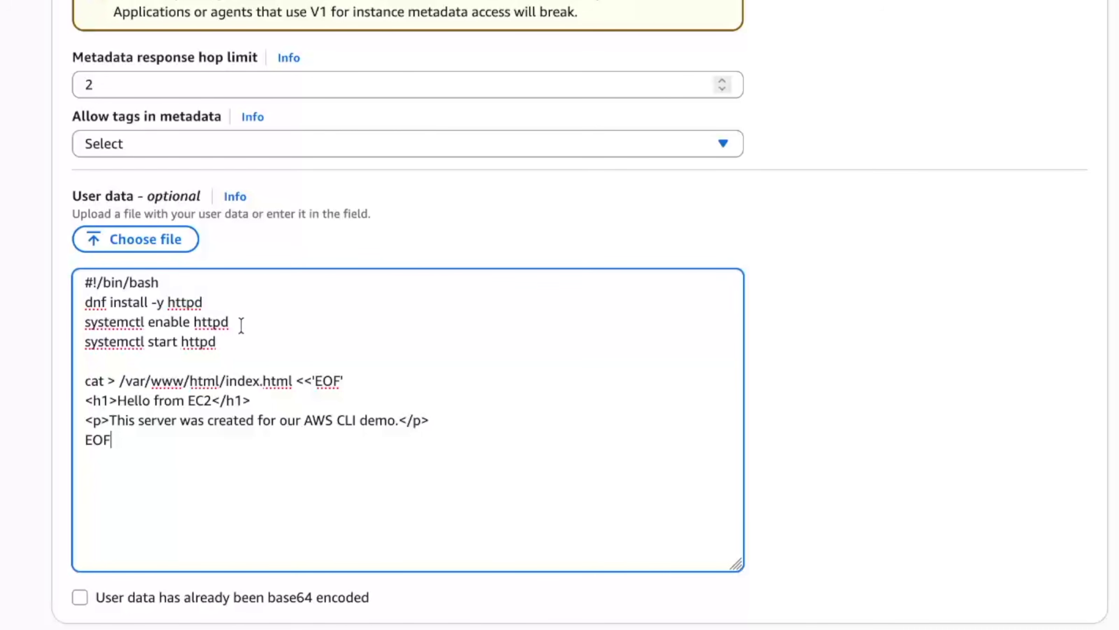
pyautogui.doubleClick(215, 342)
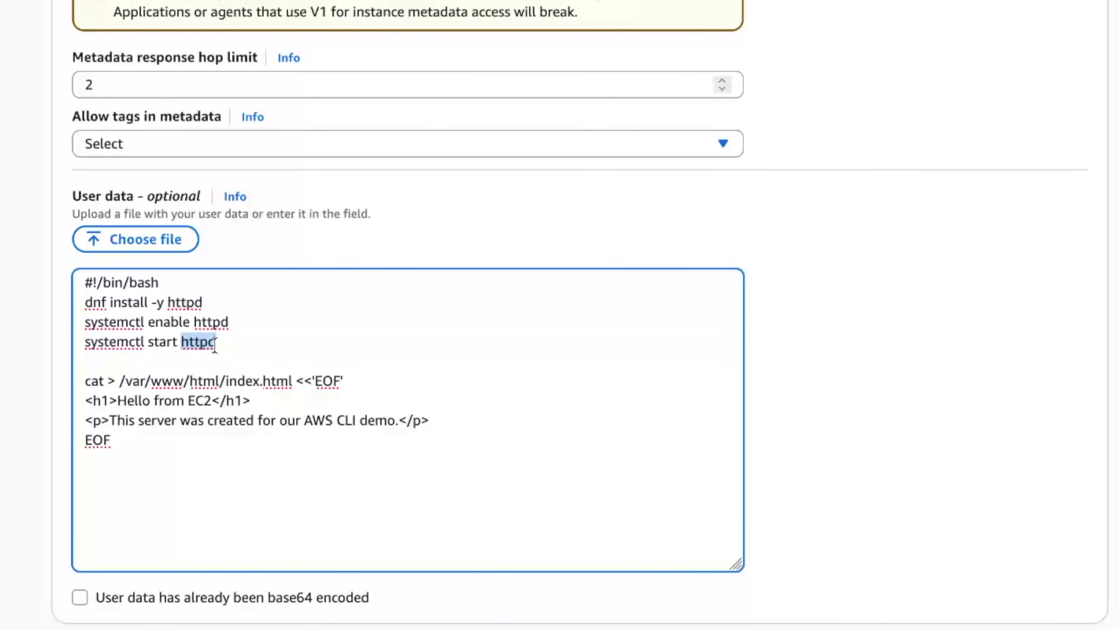
pyautogui.click(242, 342)
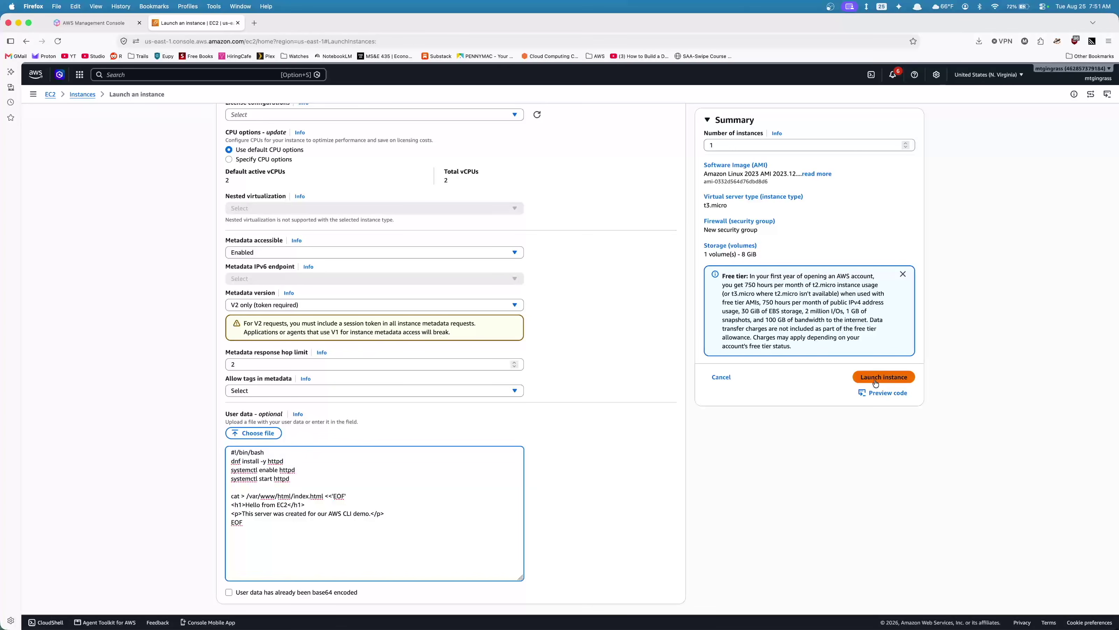
# Launch the instance and select My Web Server's public IPv4 address in the instances list.
pyautogui.click(875, 380)
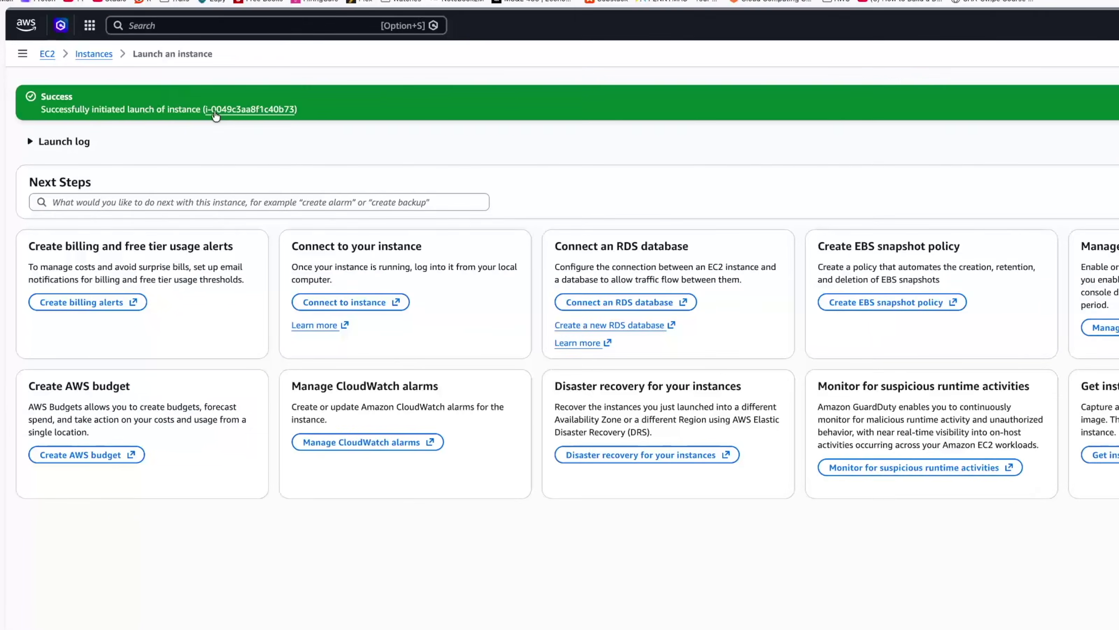
pyautogui.click(87, 50)
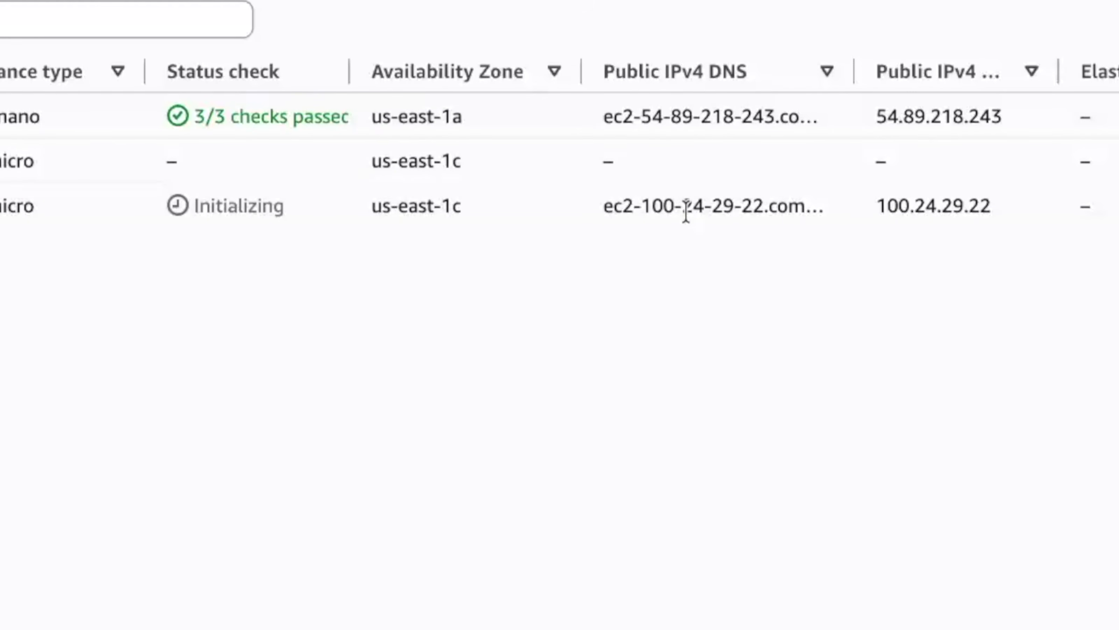
pyautogui.moveTo(937, 204); pyautogui.dragTo(914, 203)
pyautogui.doubleClick(914, 202)
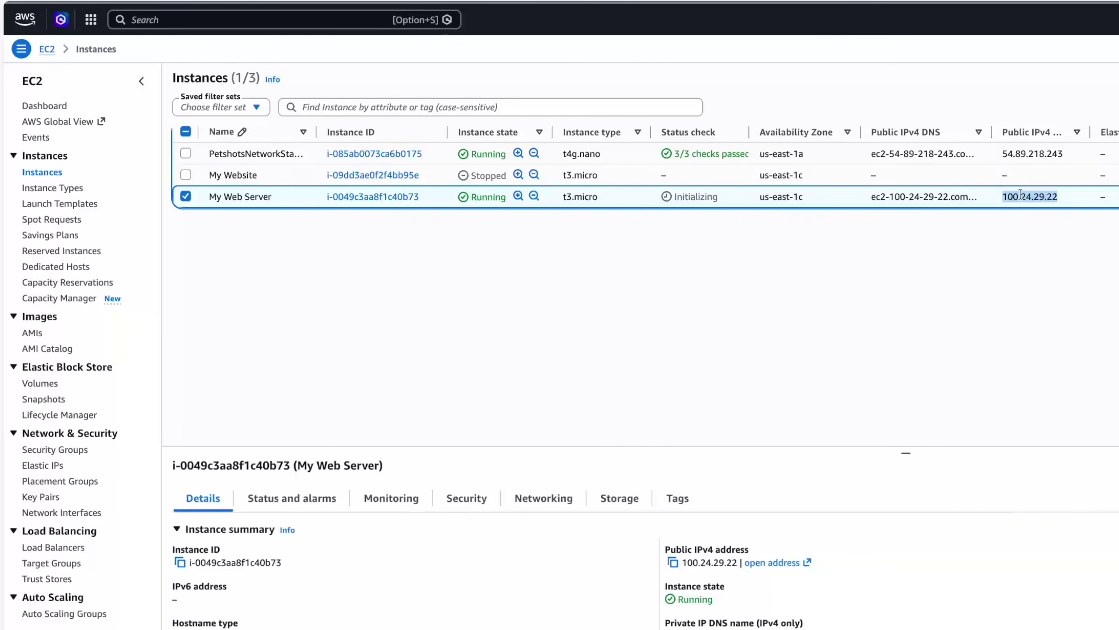
# Open the launch-wizard-6 security group from My Web Server's security details.
pyautogui.scroll(-5, 818, 496)
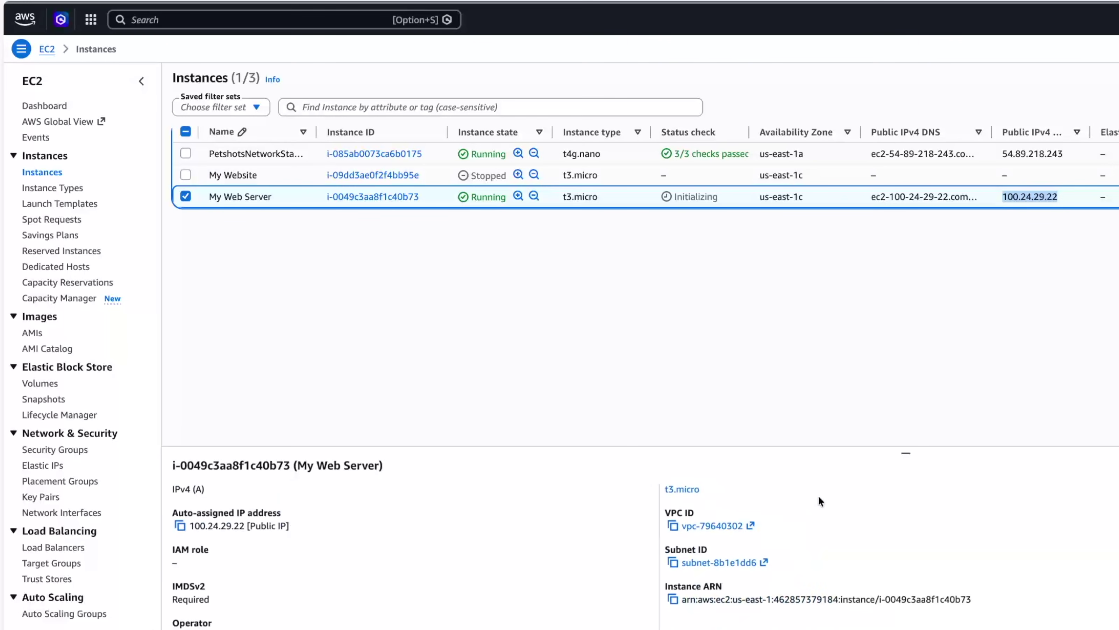
pyautogui.scroll(-10, 540, 577)
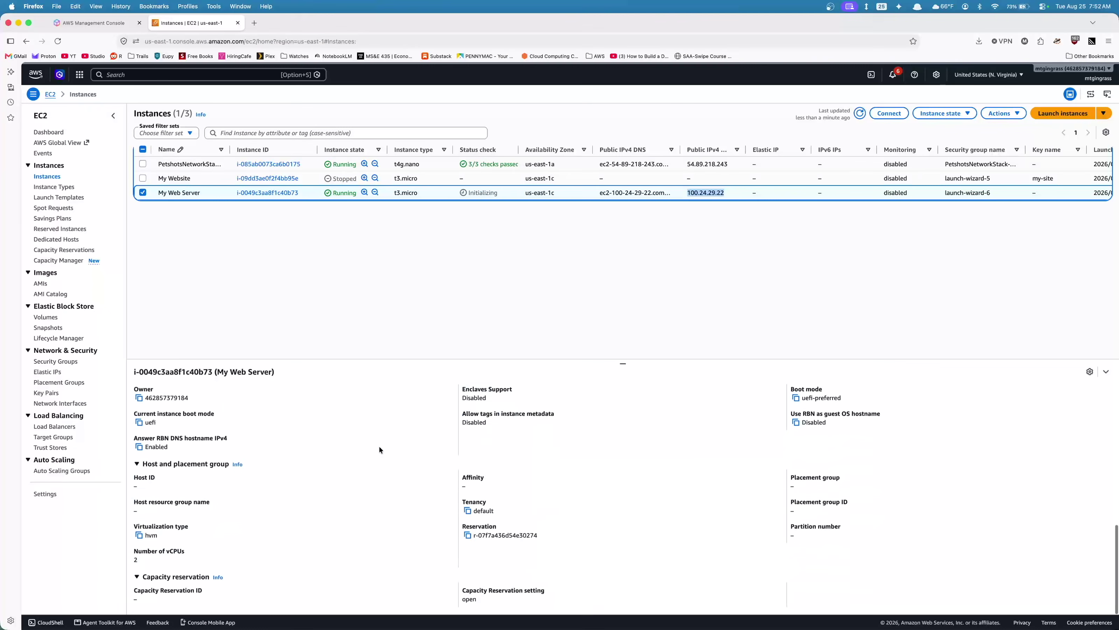
pyautogui.scroll(15, 380, 446)
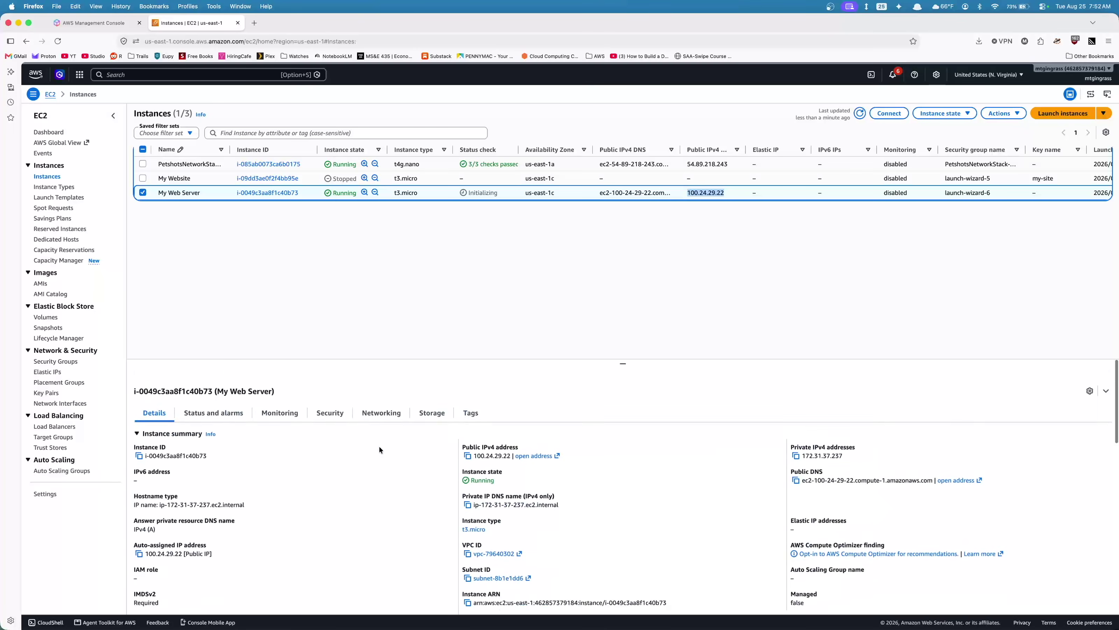
pyautogui.click(332, 401)
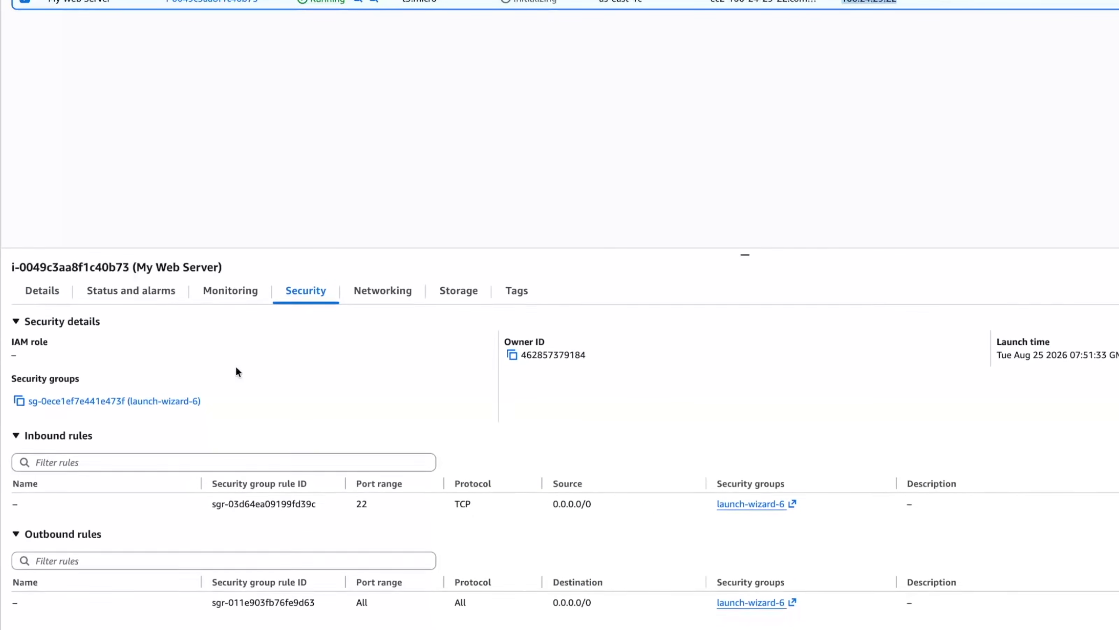
pyautogui.scroll(-1, 292, 486)
pyautogui.scroll(1, 286, 477)
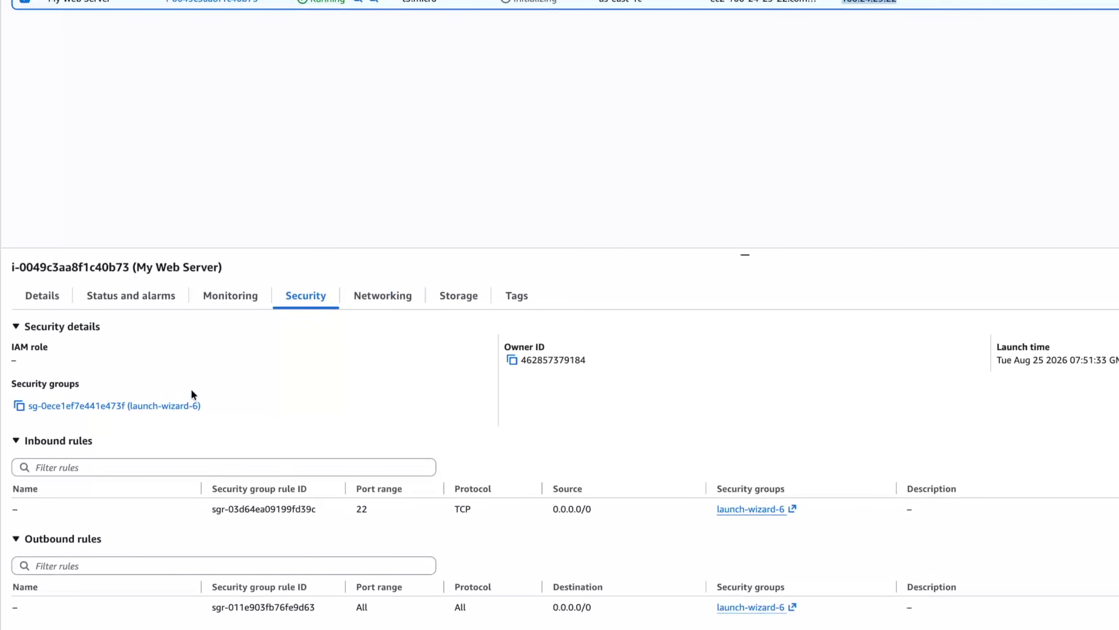
pyautogui.click(57, 405)
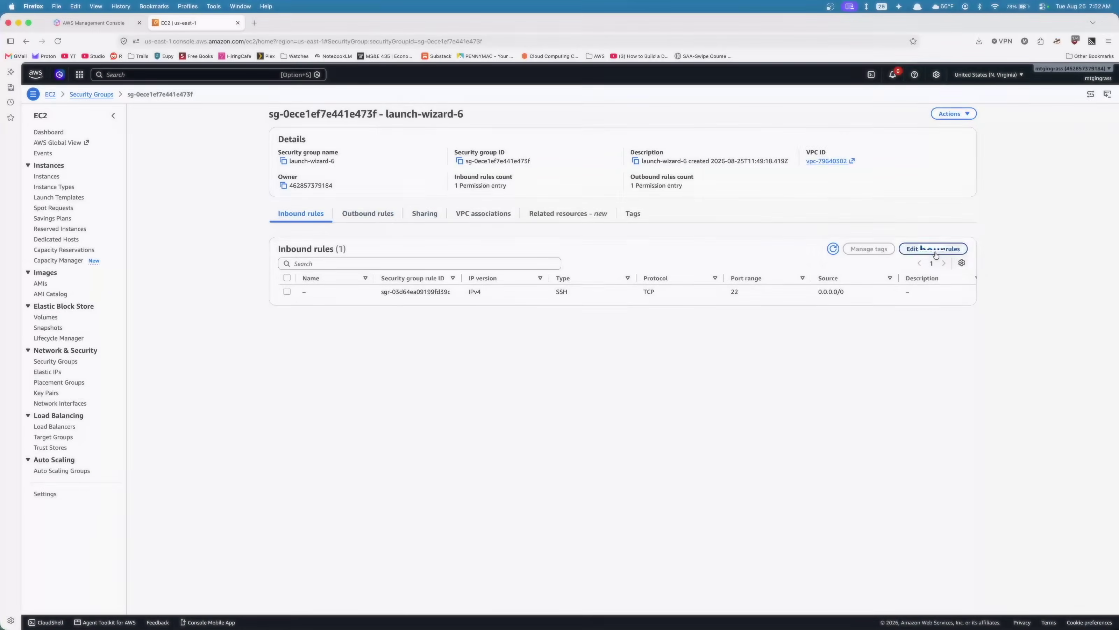
# Add an inbound HTTP rule with source Anywhere (0.0.0.0/0) to the security group and save the rules.
pyautogui.click(933, 249)
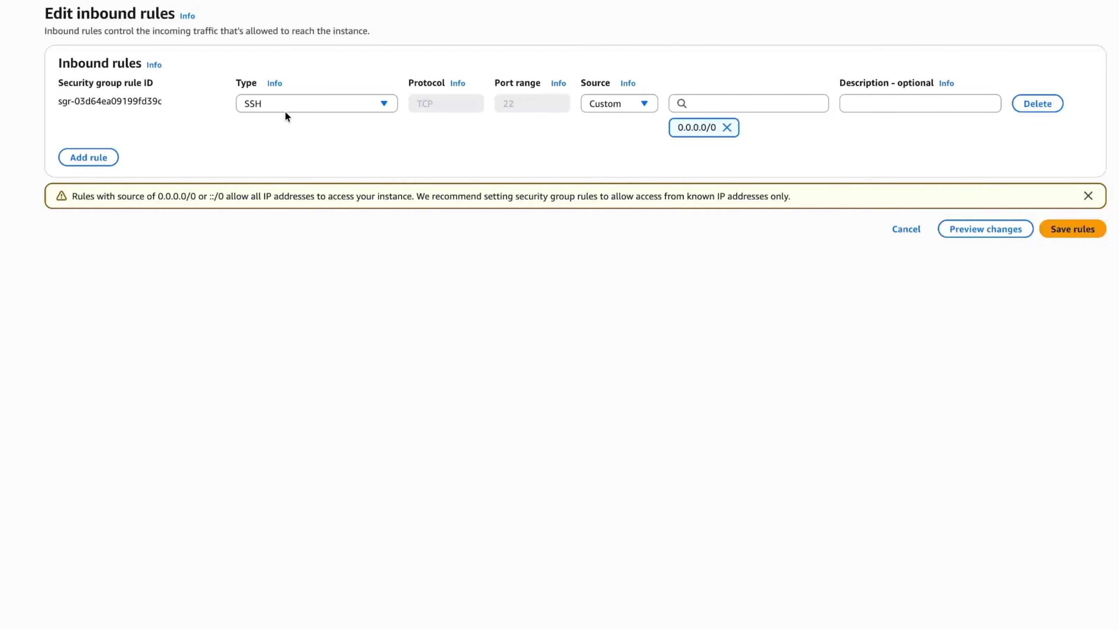
pyautogui.click(97, 154)
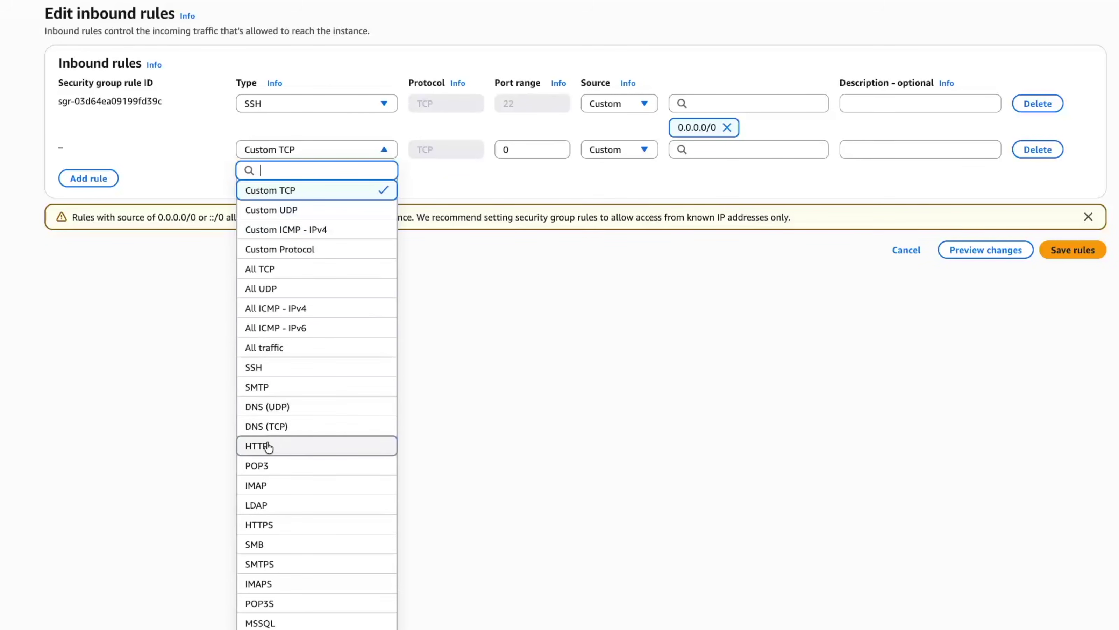
pyautogui.click(280, 446)
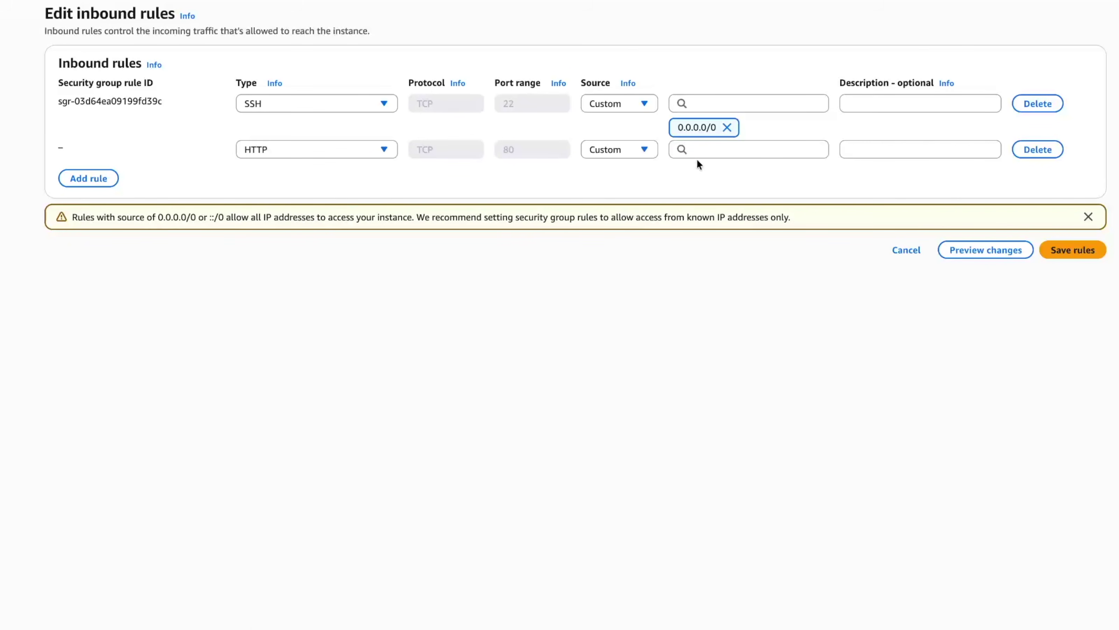
pyautogui.click(723, 145)
pyautogui.click(713, 193)
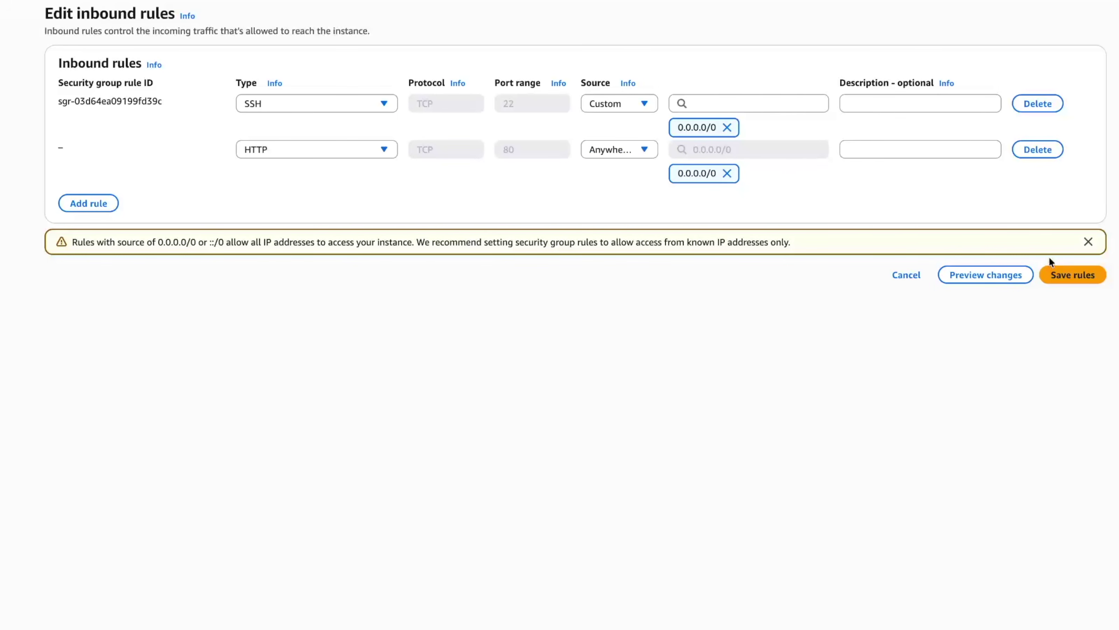
pyautogui.click(1057, 276)
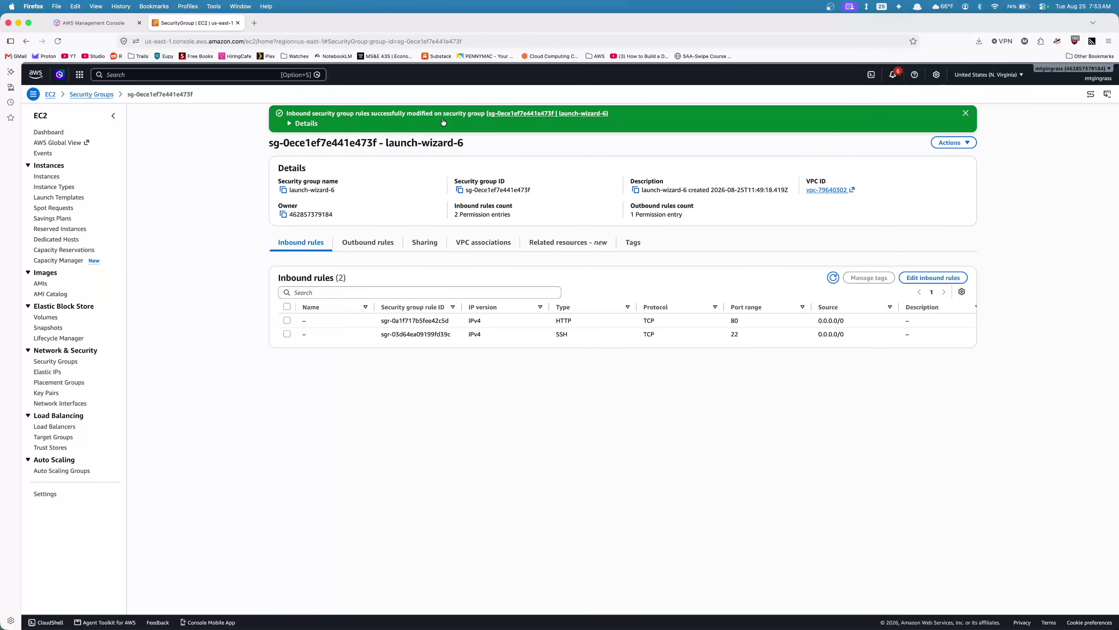
# Load the web server's page at 100.24.29.22 in a new browser tab.
pyautogui.click(255, 23)
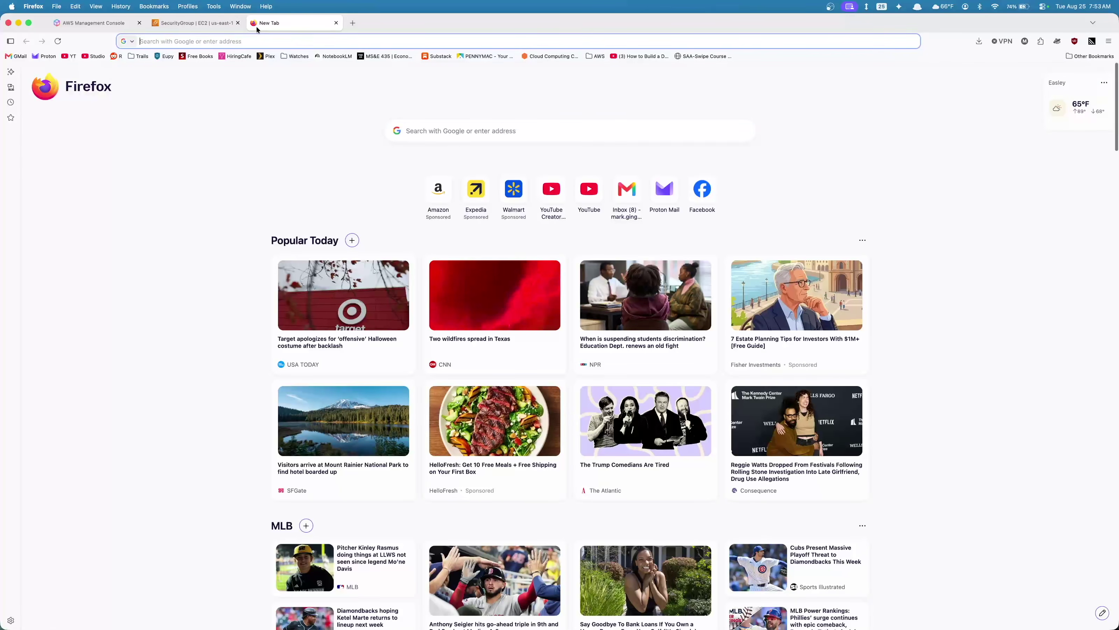
pyautogui.write('100.24.29.22')
pyautogui.press('Return')
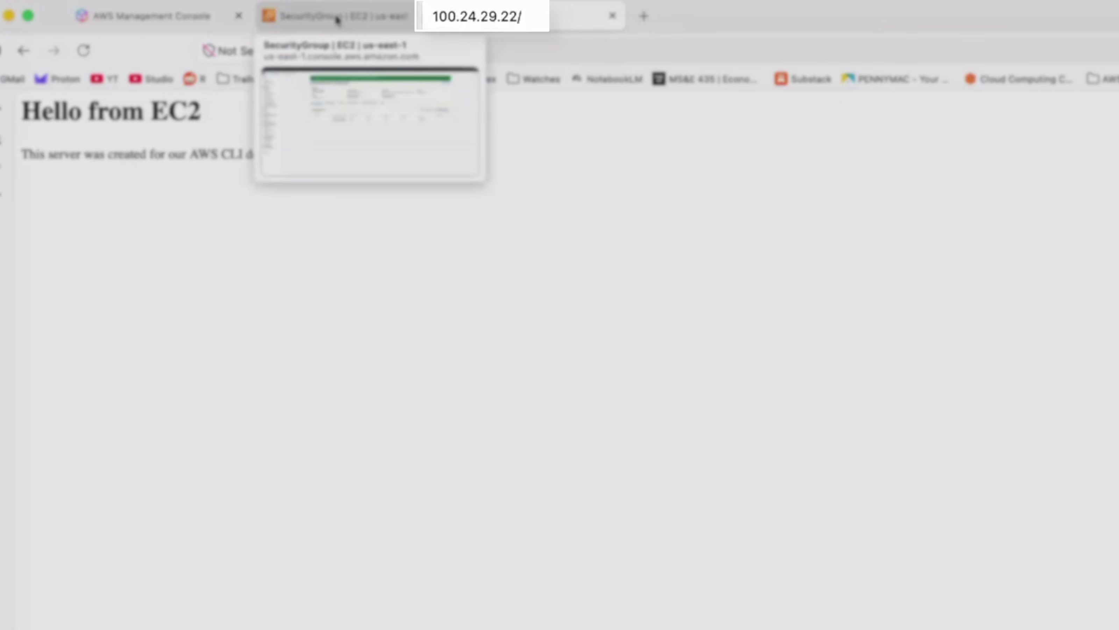
# Return to the EC2 console and list only the running instances.
pyautogui.click(325, 20)
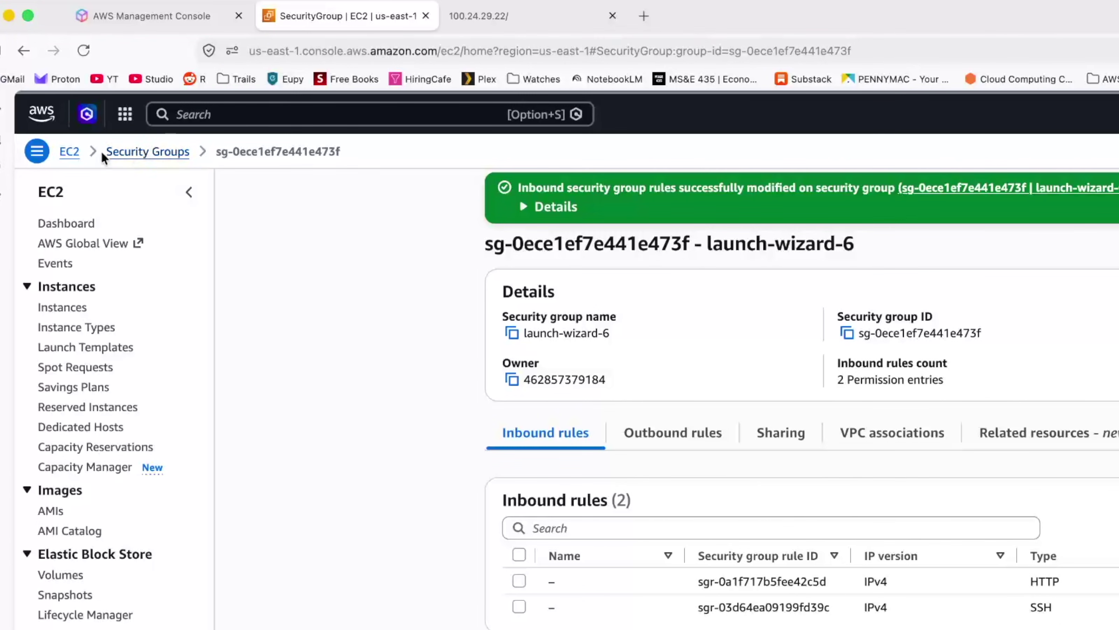
pyautogui.click(65, 155)
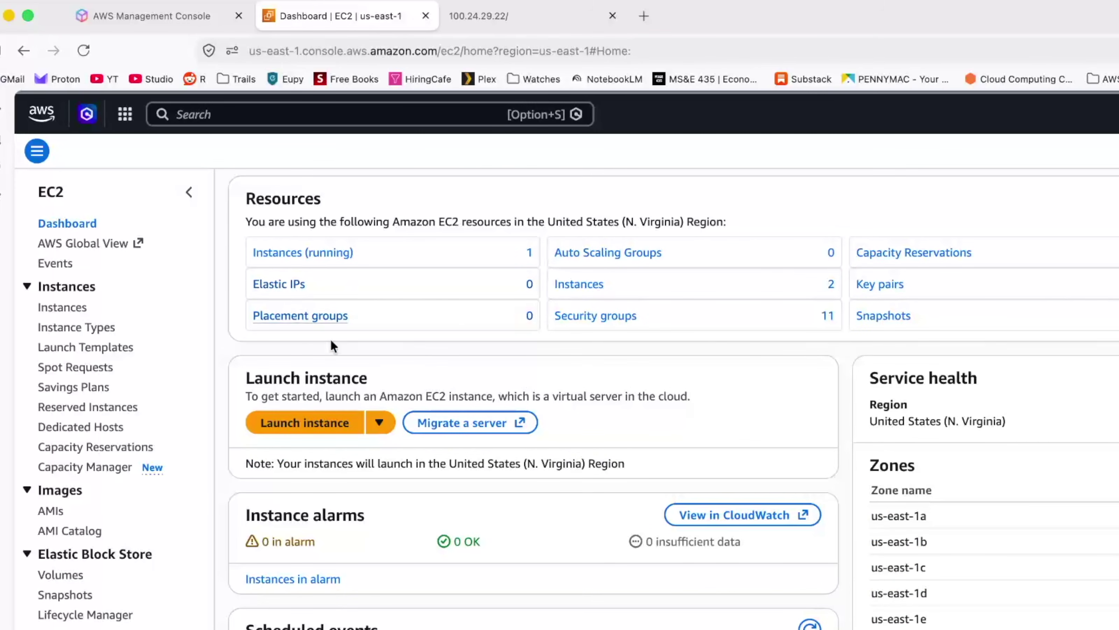
pyautogui.click(300, 254)
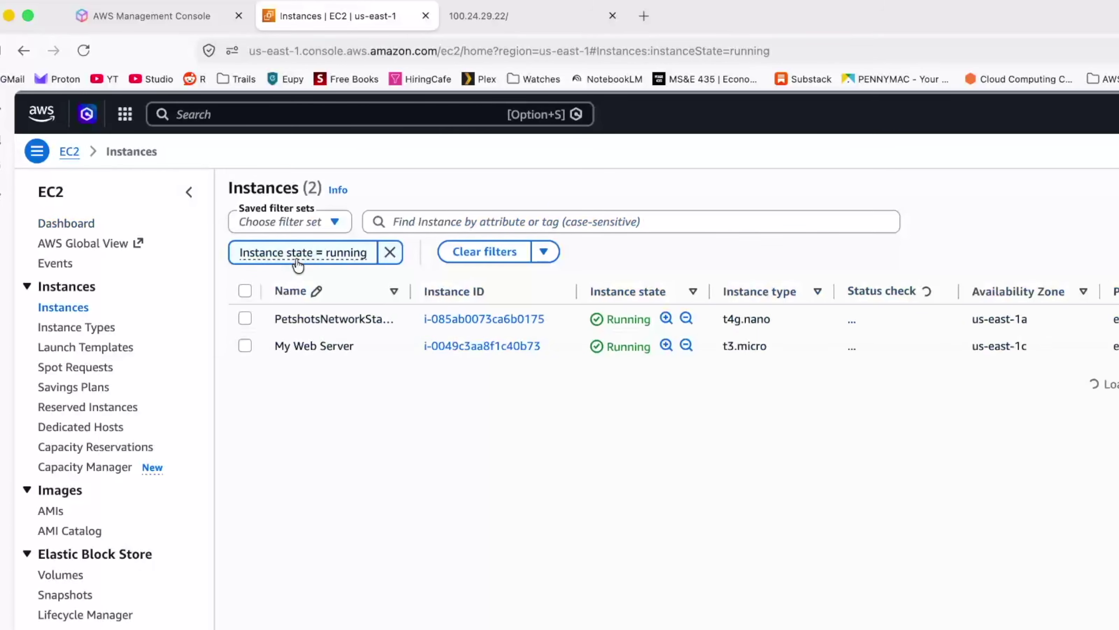